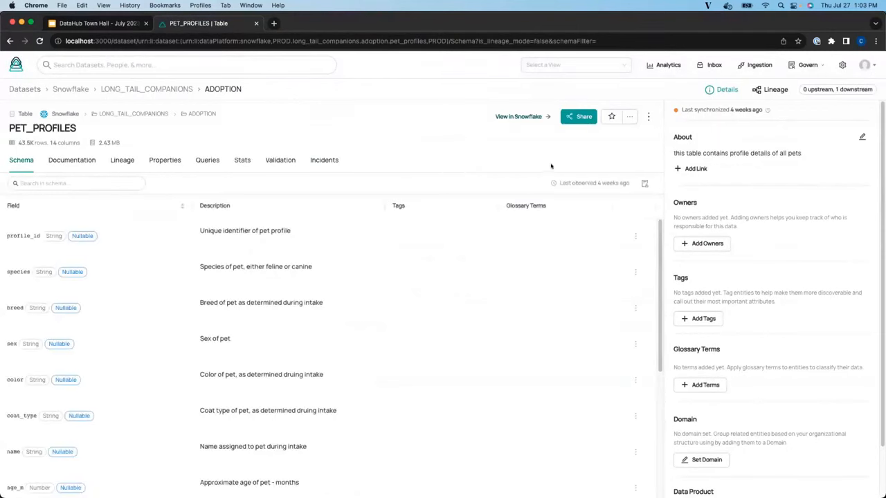
- Follow PET_PROFILES for deprecation, assertion status and incident status changes, delivered through Slack
mouse_move(611, 117)
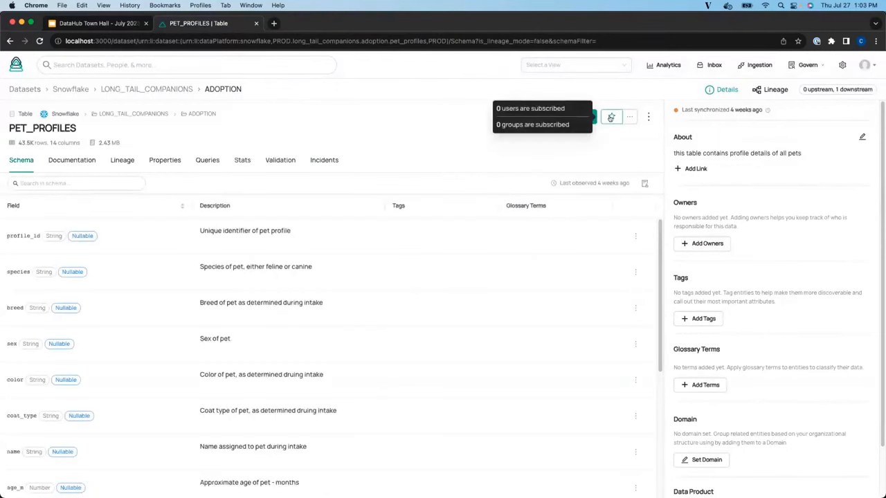
click(611, 118)
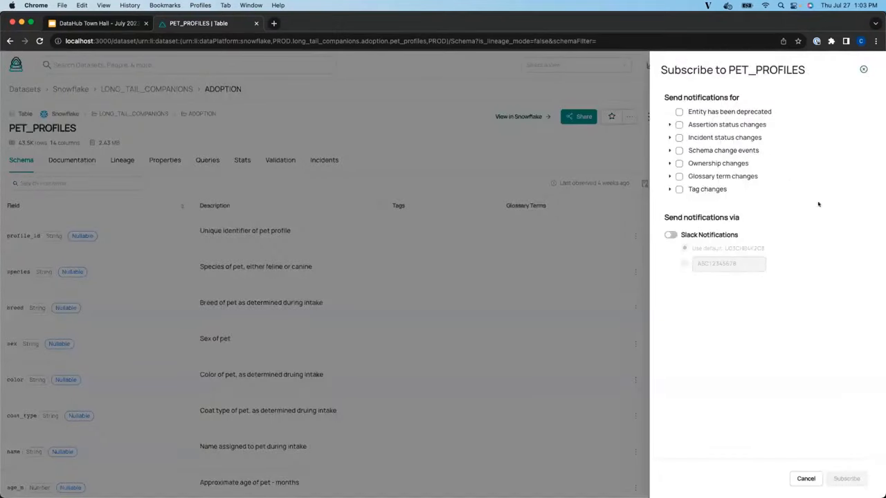
click(678, 113)
click(669, 125)
click(680, 124)
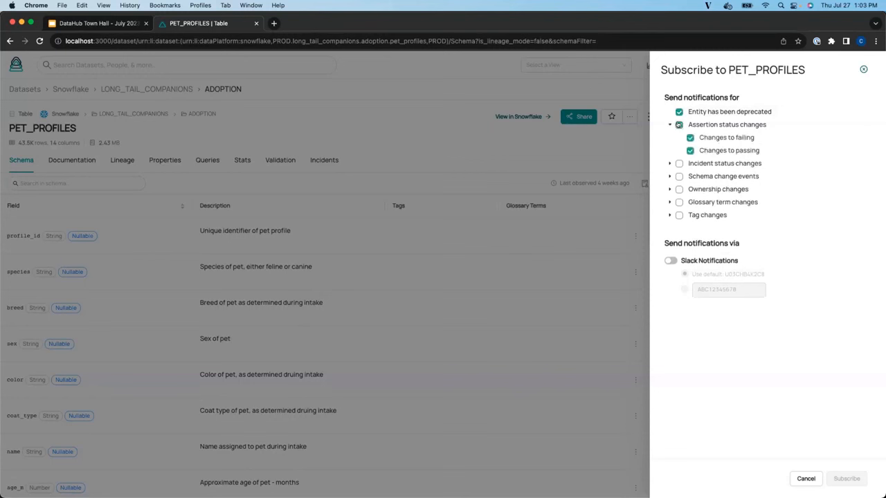
click(669, 163)
click(679, 164)
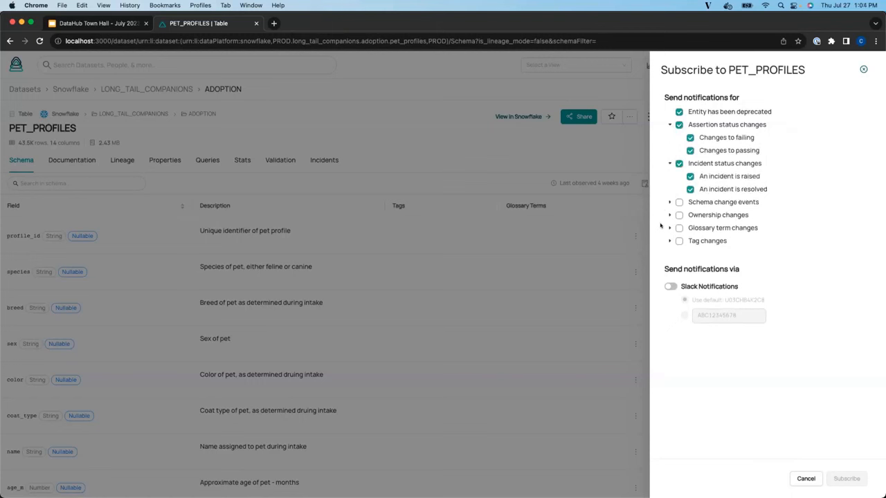
click(669, 286)
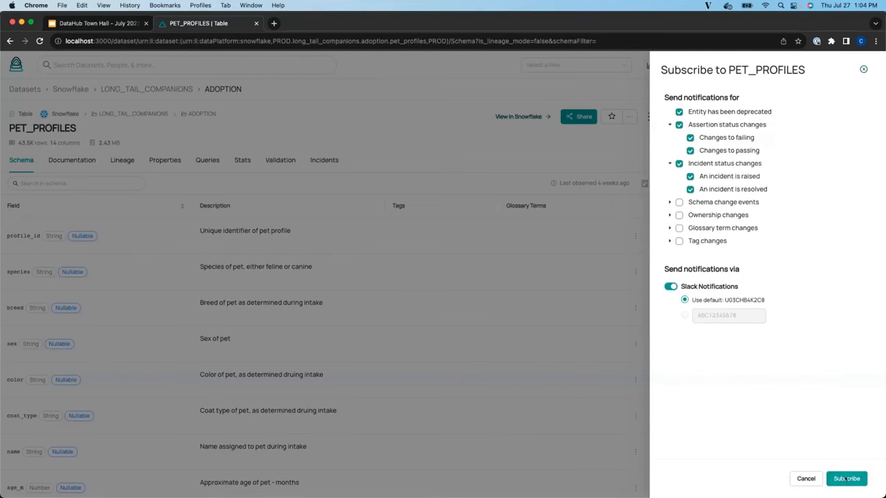
click(846, 479)
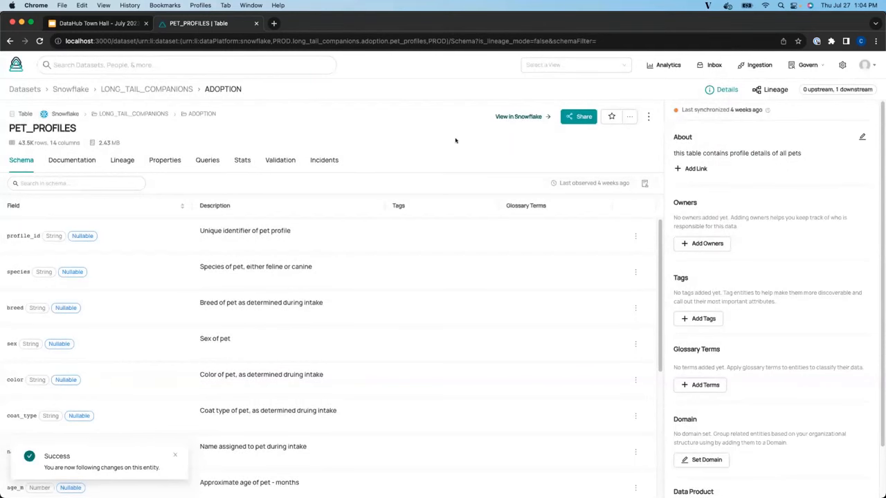
click(649, 117)
- Raise an incident on PET_PROFILES titled 'New Incident' with description 'testing for you all'
click(669, 164)
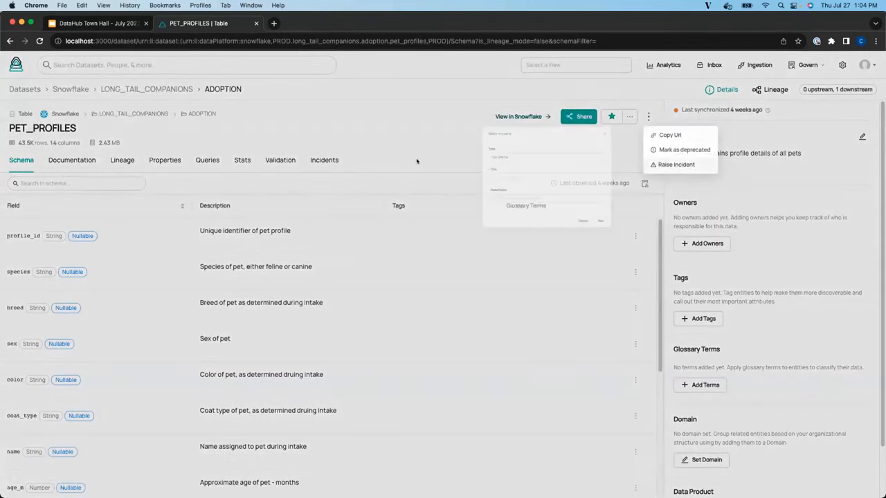
click(389, 191)
text(New Incident)
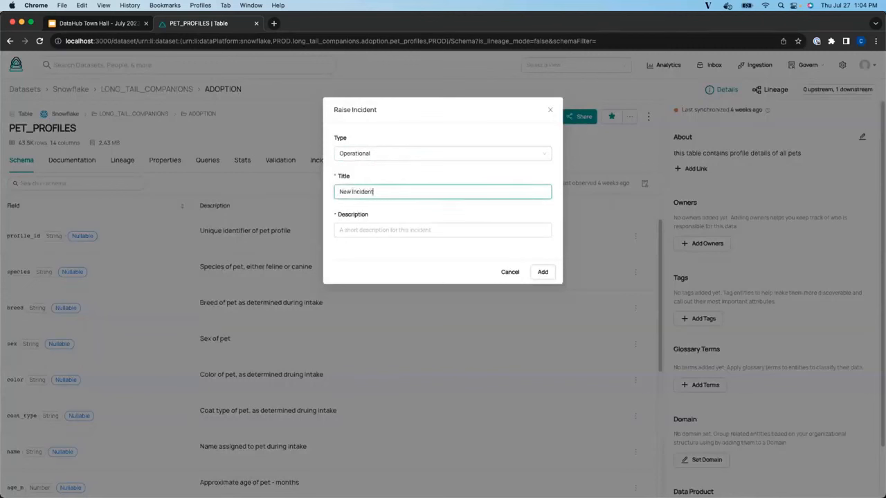
key(Tab)
text(testing for you all)
click(542, 271)
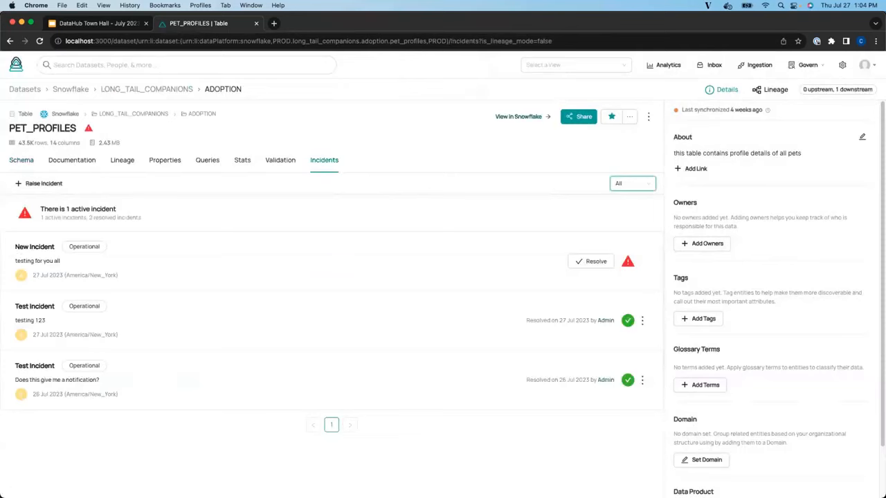
key(super+Tab)
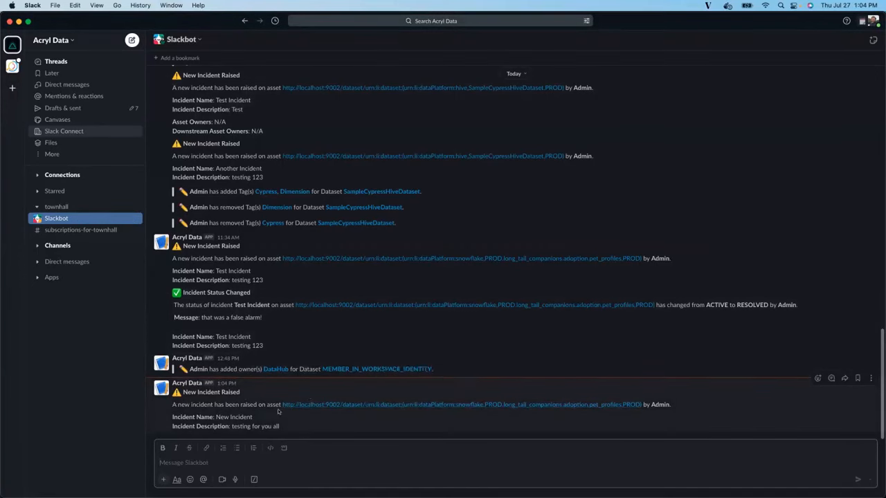
key(super+Tab)
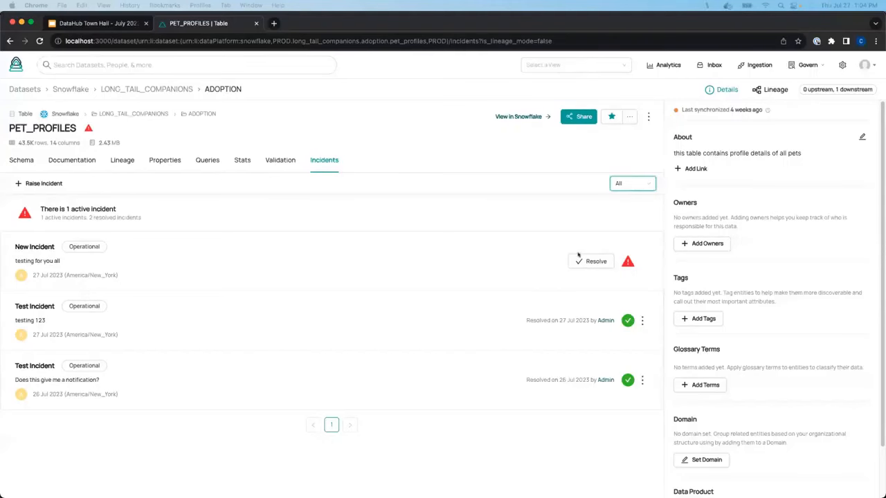
- Resolve New Incident with the note 'that was a false alarm'
click(587, 261)
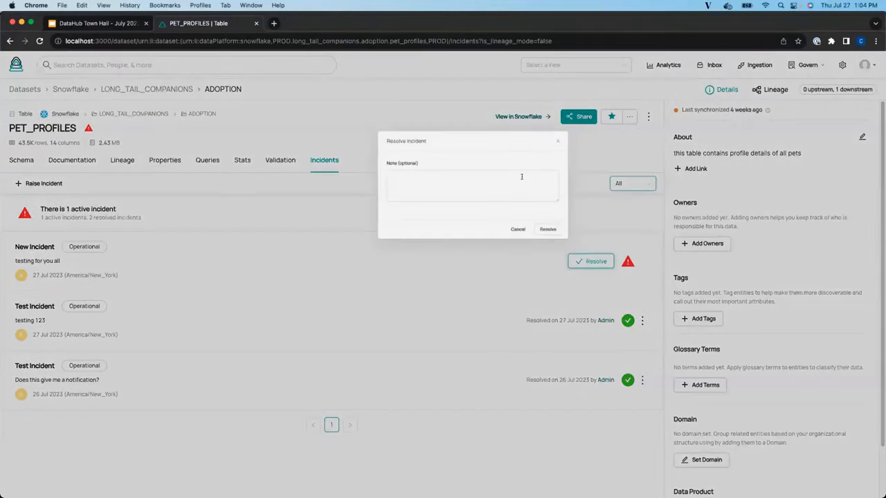
click(469, 172)
text(that was a)
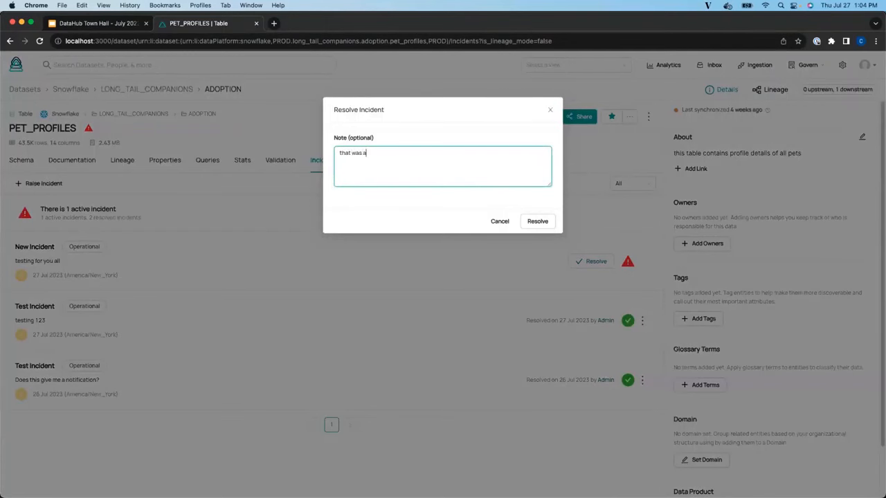
text( false alarm!)
click(531, 220)
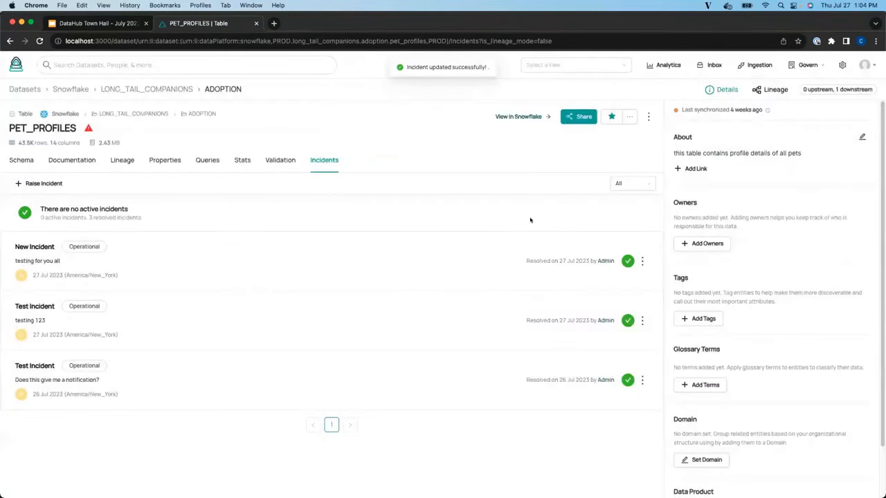
key(super+Tab)
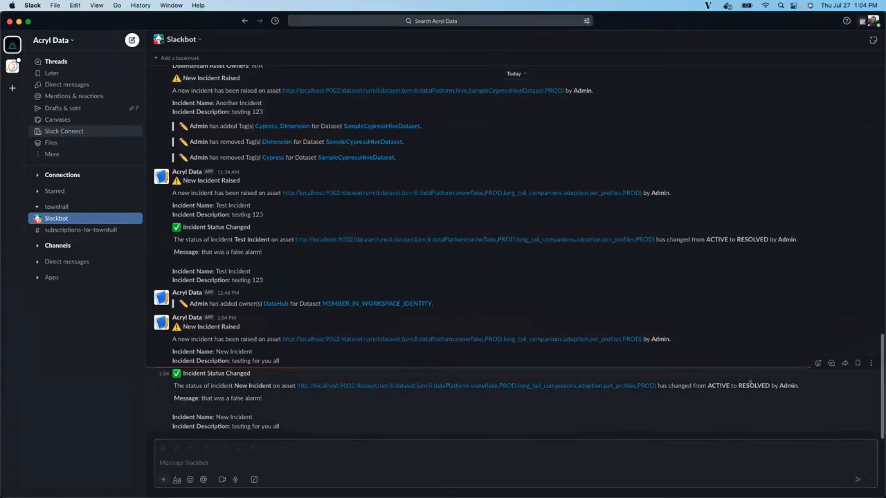
- Return from Slack to DataHub's PET_PROFILES Incidents tab
key(super+Tab)
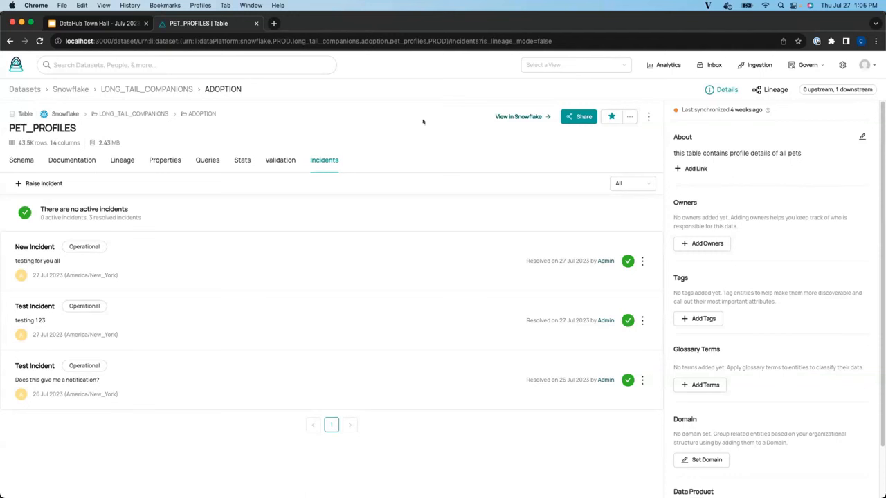
- Search the catalogue for 'customers' and open the Snowflake CUSTOMERS table
click(233, 61)
text(customers)
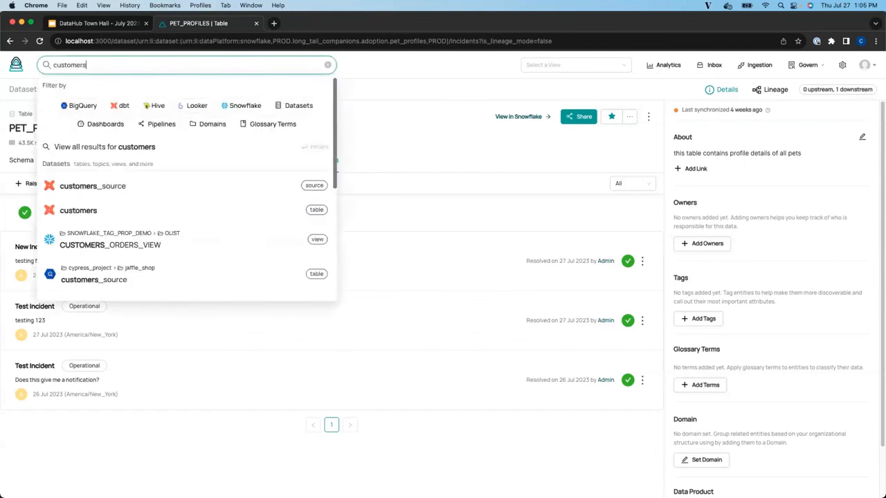
key(Return)
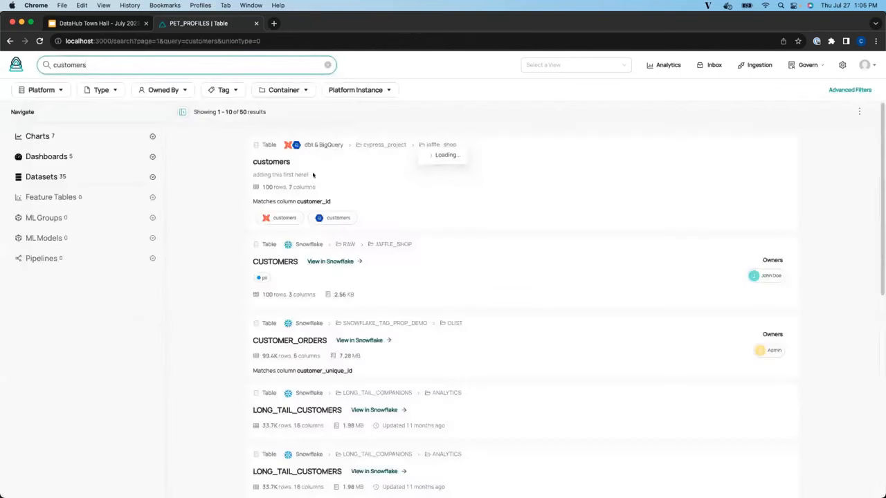
click(267, 262)
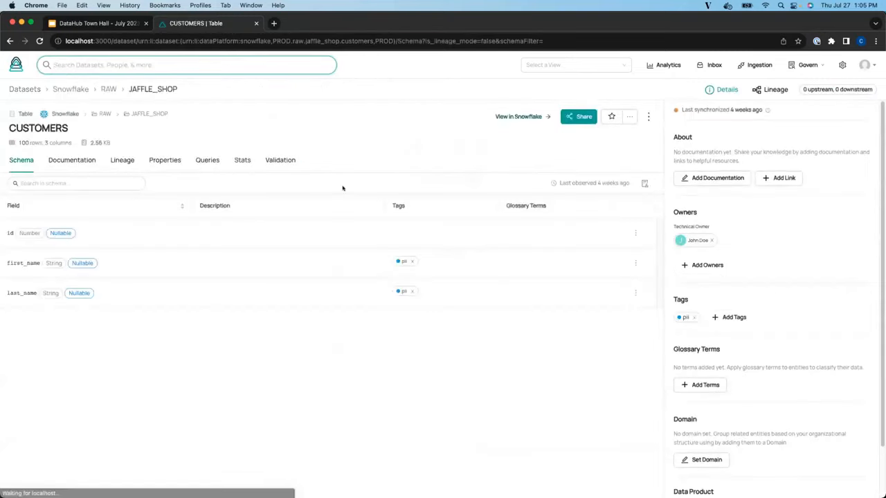
- Subscribe Data Governance Team to CUSTOMERS ownership, glossary term and tag changes via Slack
click(629, 116)
click(612, 151)
click(738, 113)
click(718, 133)
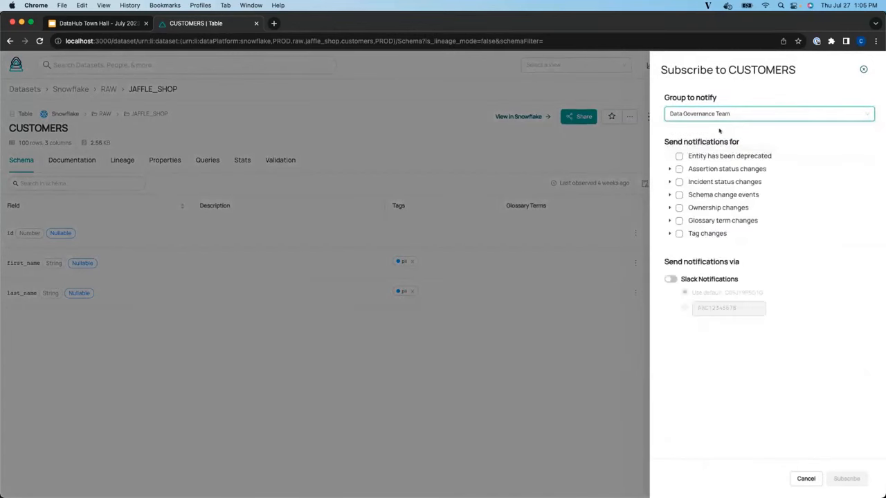
click(676, 208)
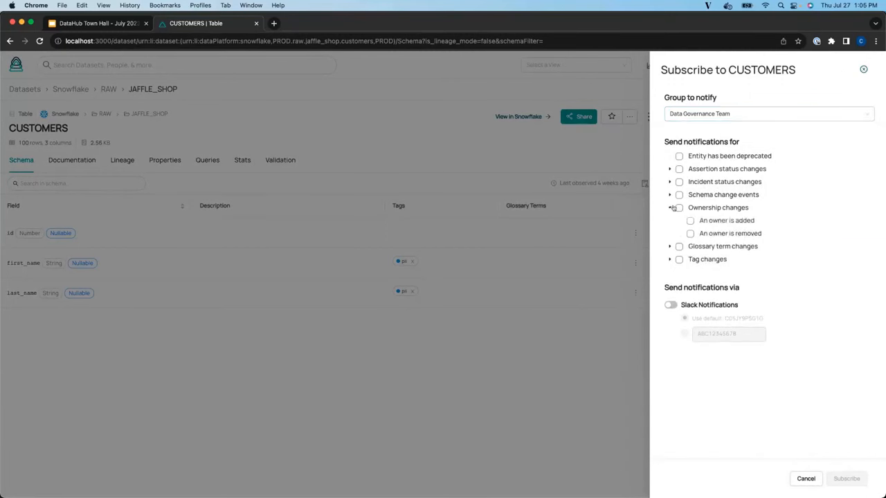
click(679, 247)
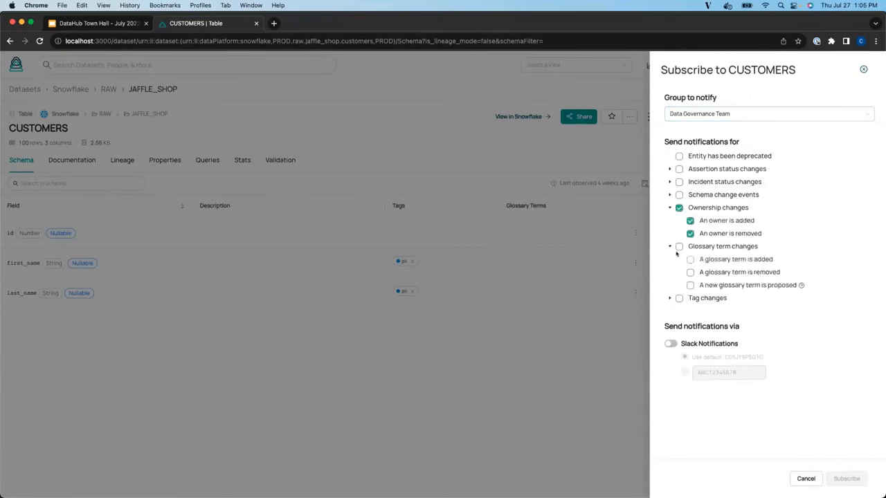
click(670, 298)
click(679, 298)
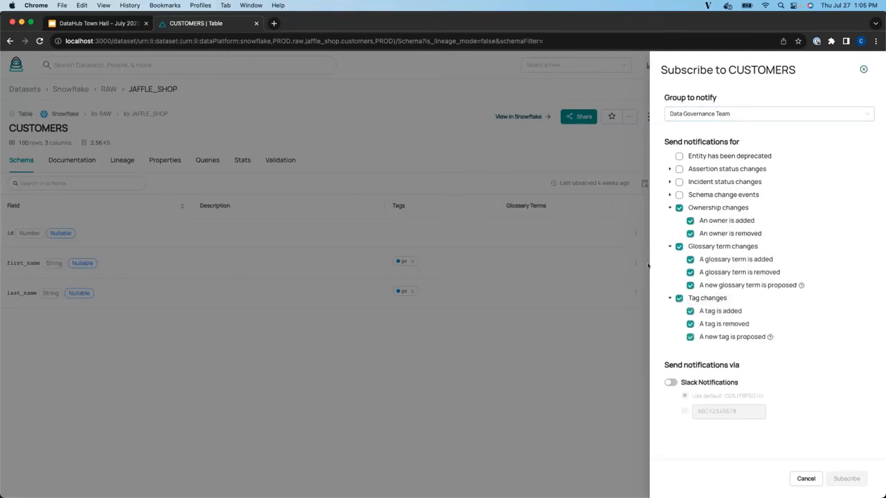
click(670, 382)
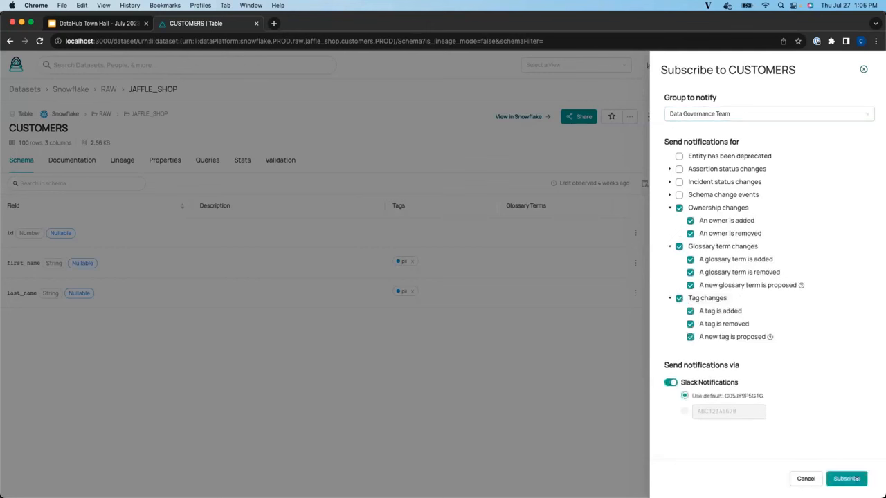
click(856, 479)
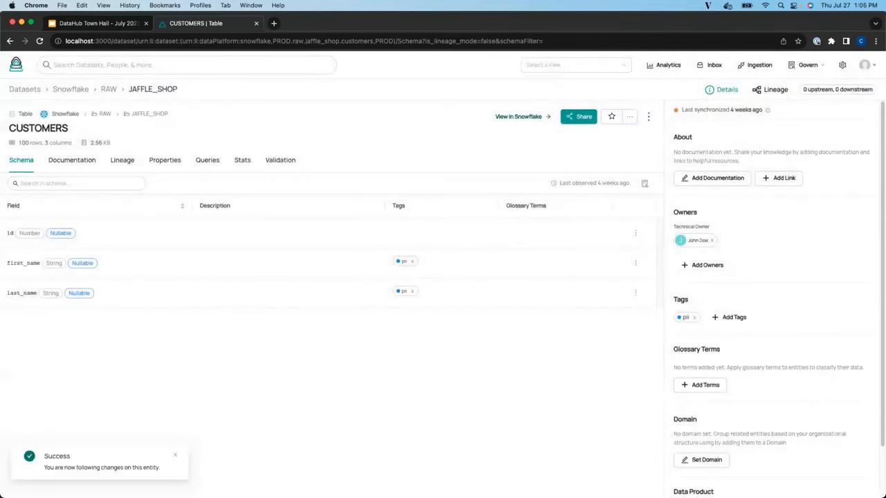
- Add DataHub as an owner of CUSTOMERS
click(710, 269)
text(datahu)
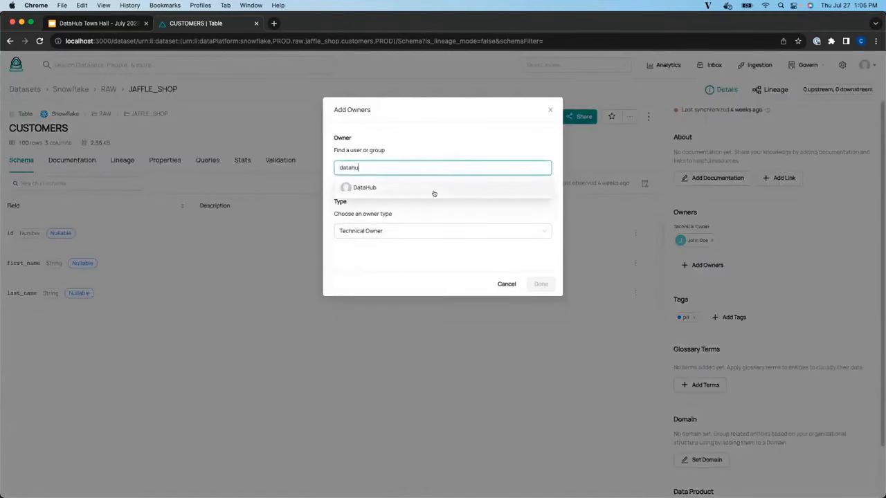
click(434, 189)
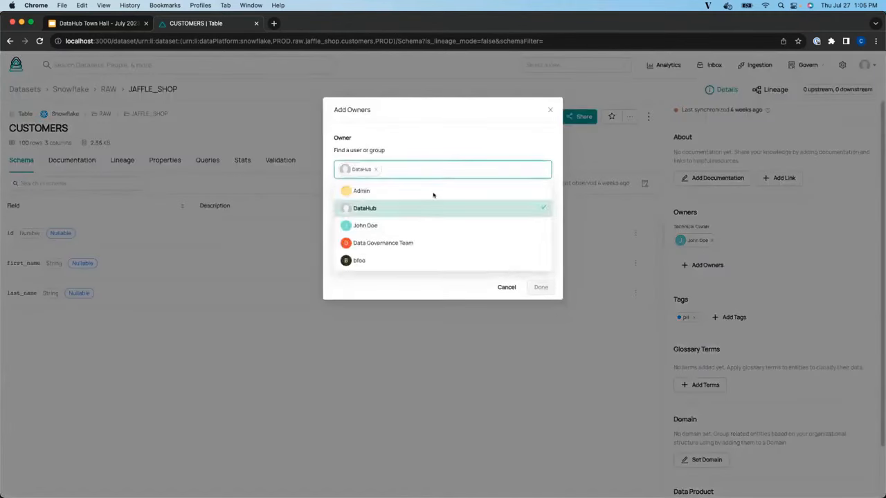
click(538, 287)
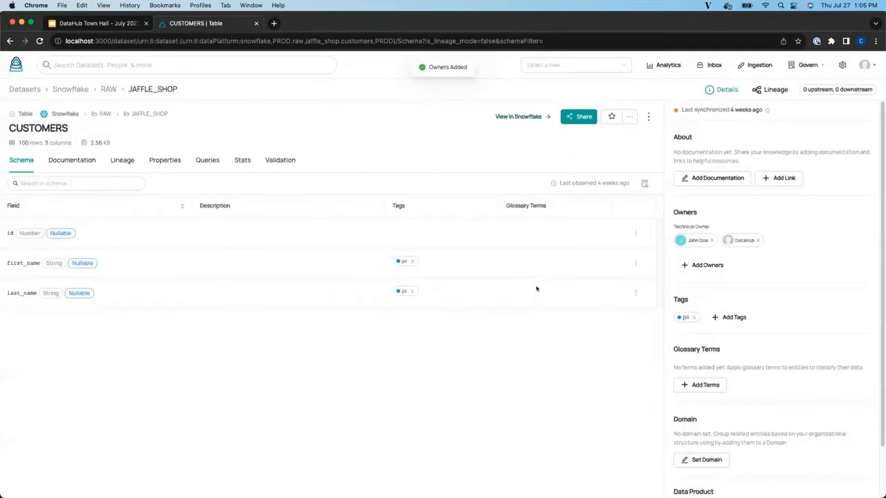
- Read the CUSTOMERS owner-added alert in Slack's #subscriptions-for-townhall channel, then return to DataHub
key(super+Tab)
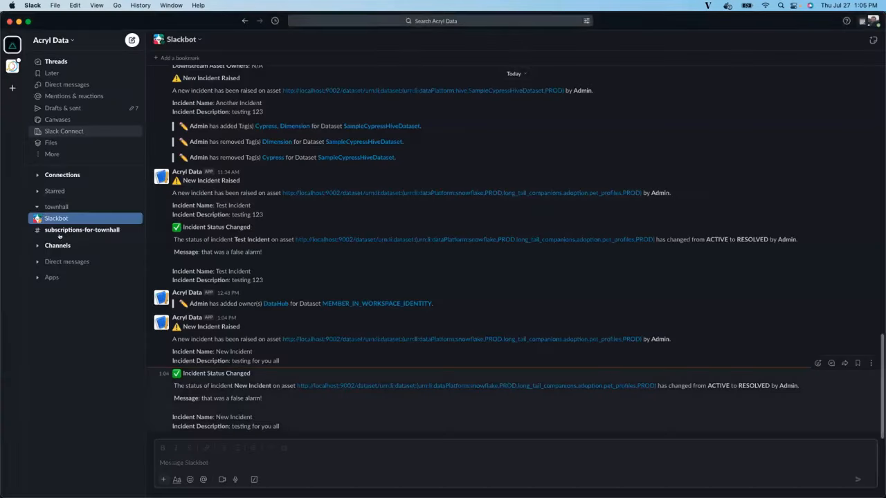
click(68, 229)
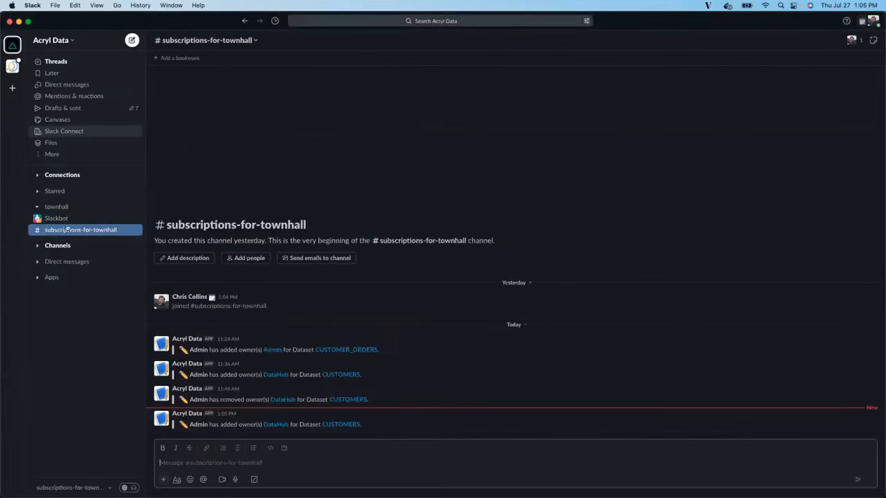
triple_click(231, 423)
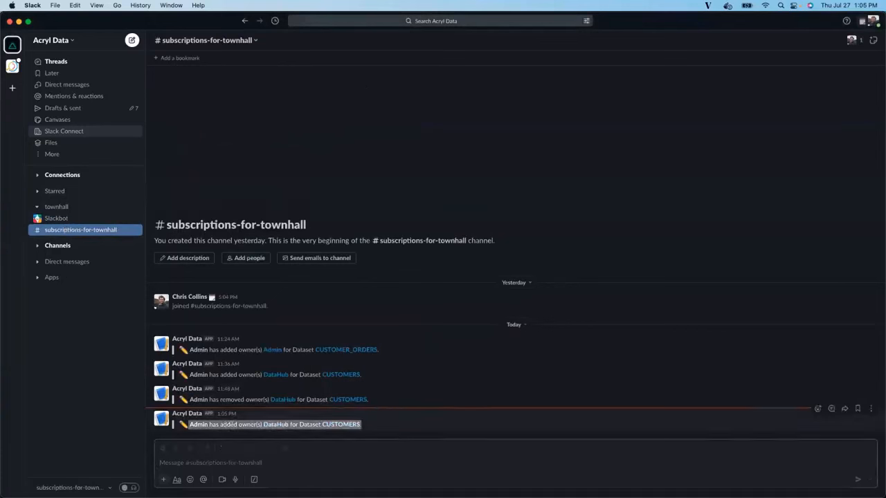
click(231, 424)
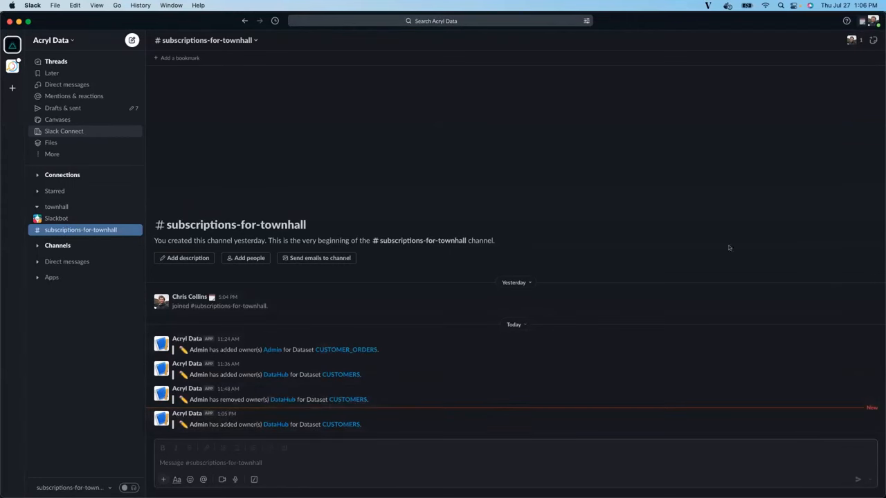
key(super+Tab)
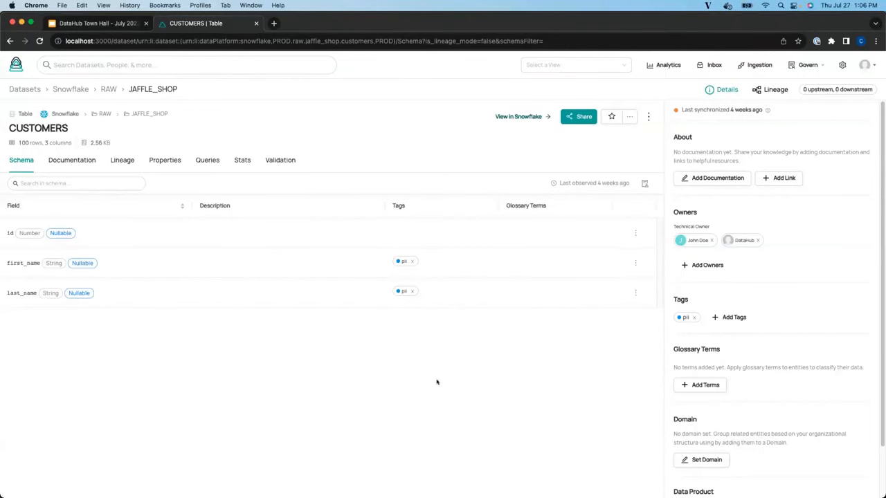
- Review My Subscriptions in settings, inspecting the SampleHiveDataset subscription details
click(843, 64)
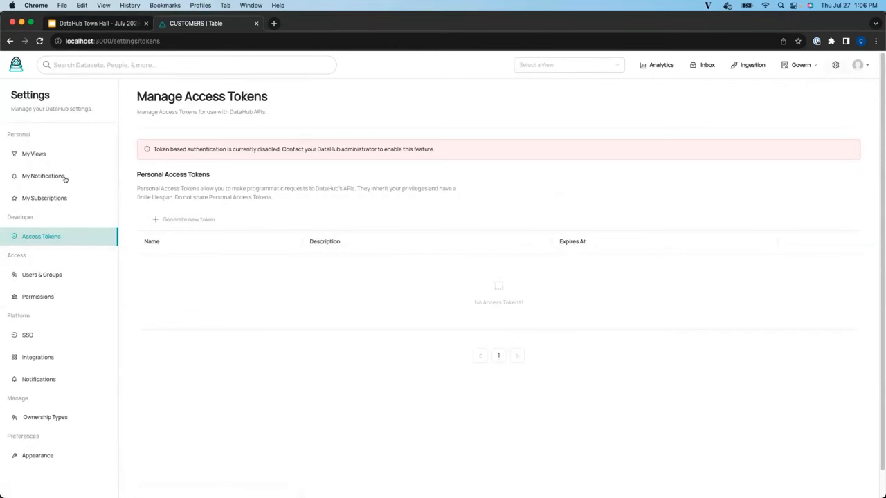
click(50, 195)
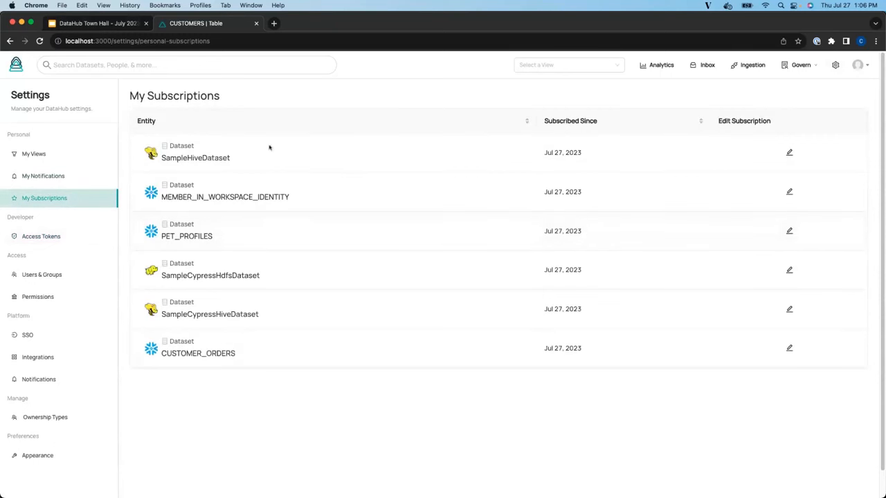
click(790, 152)
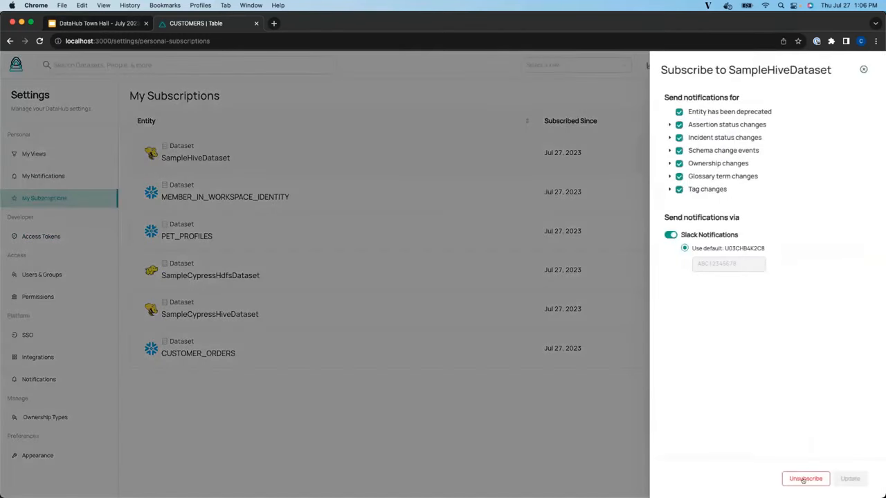
click(863, 70)
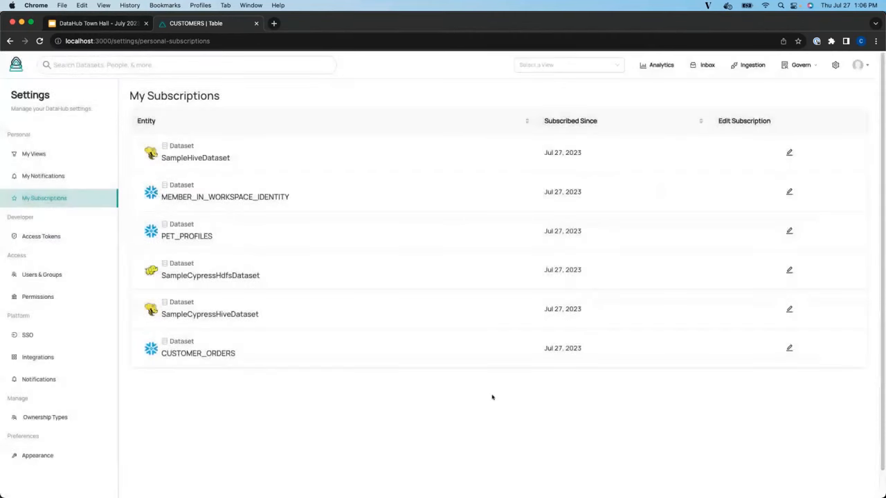
- Present the DataHub Town Hall slides full screen at 'When will this be available?'
click(97, 23)
click(773, 64)
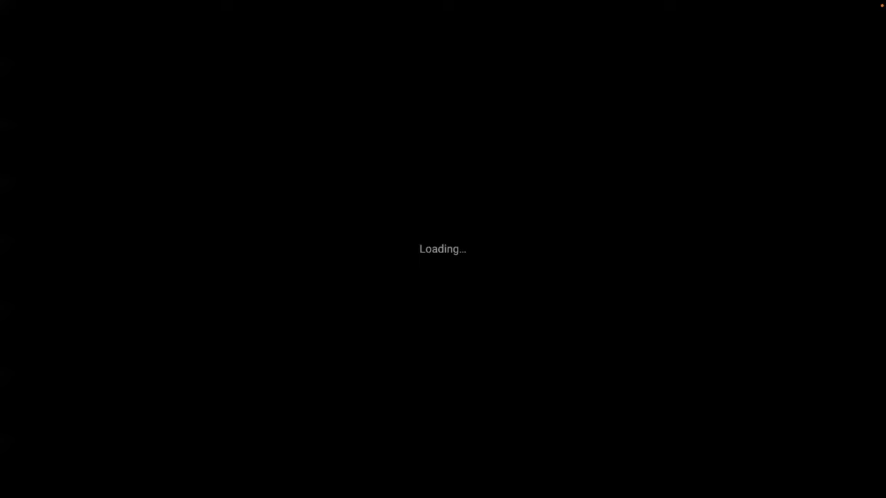
key(Right)
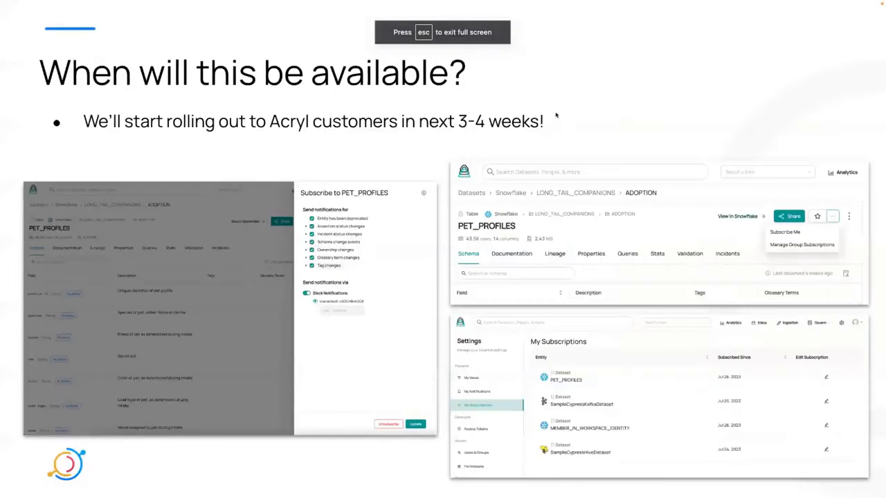